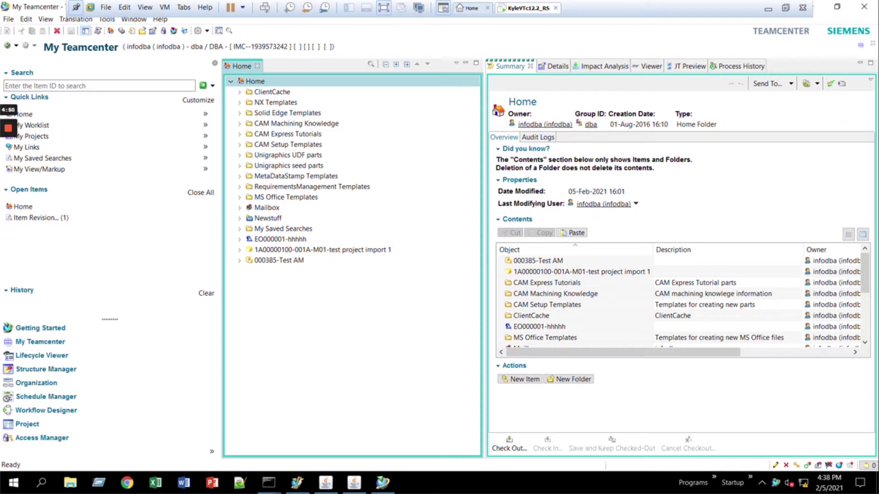
Expand item 000385-Test AM and view the summary of revision 000385/A;1-Test AM
{"action": "left_click", "coordinate": [239, 260]}
{"action": "left_click", "coordinate": [248, 282]}
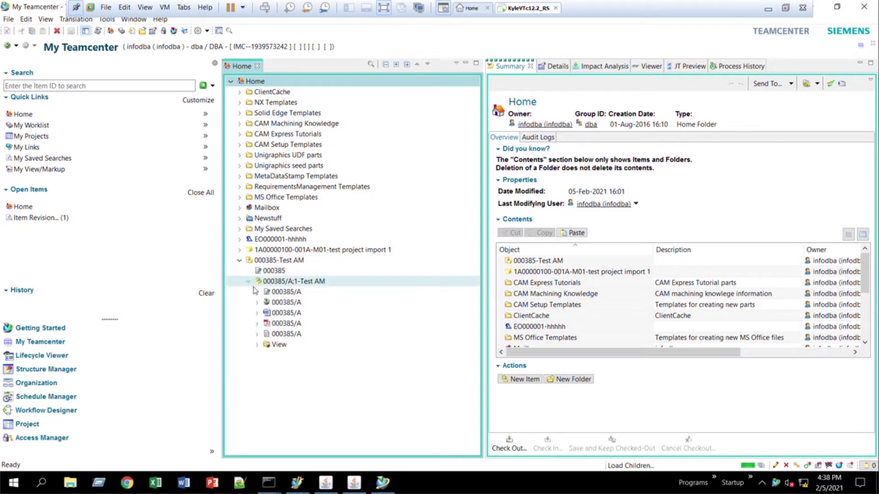
{"action": "left_click", "coordinate": [288, 282]}
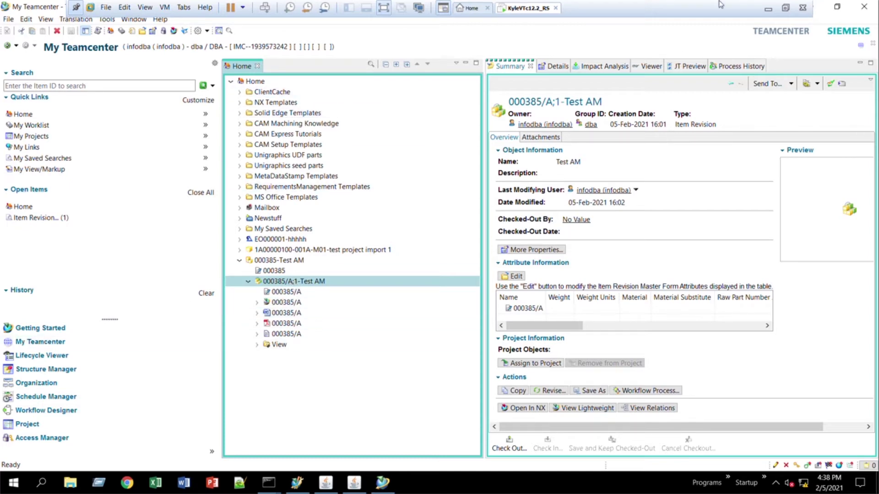
Exit Teamcenter Rich Client, stop all Teamcenter services with Stop_all_tc, and return to BMIDE
{"action": "left_click", "coordinate": [864, 7]}
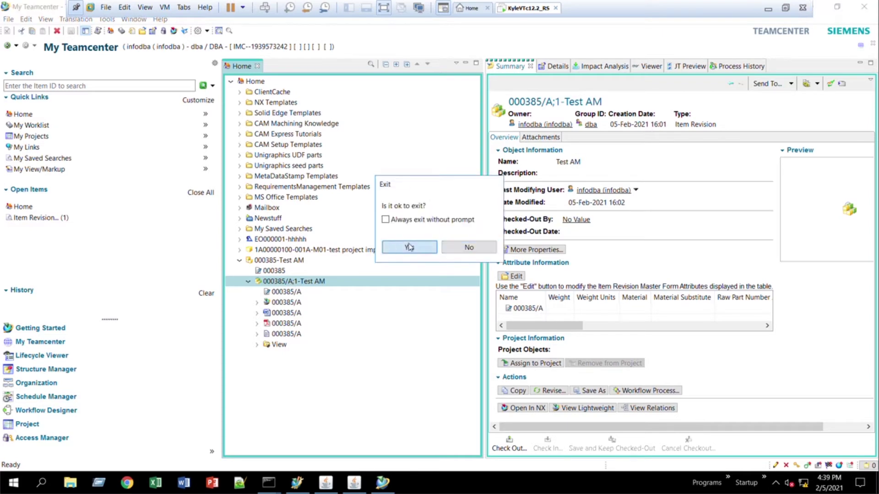
{"action": "left_click", "coordinate": [410, 247]}
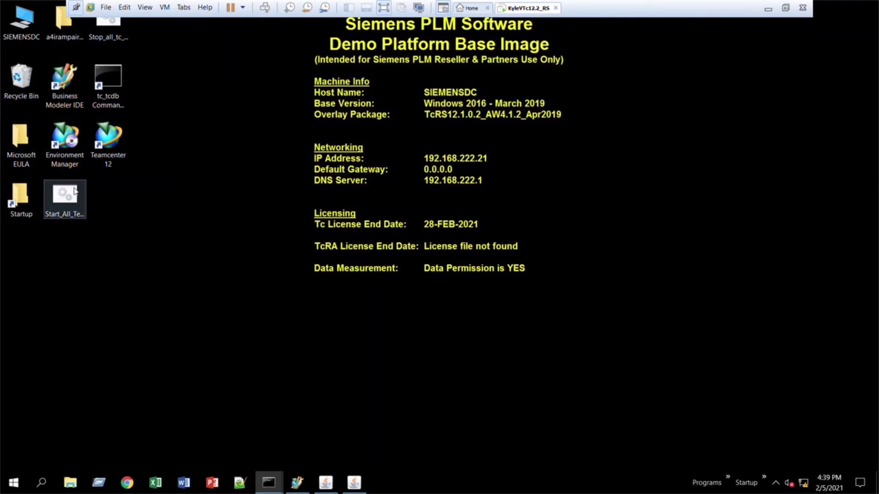
{"action": "double_click", "coordinate": [105, 38]}
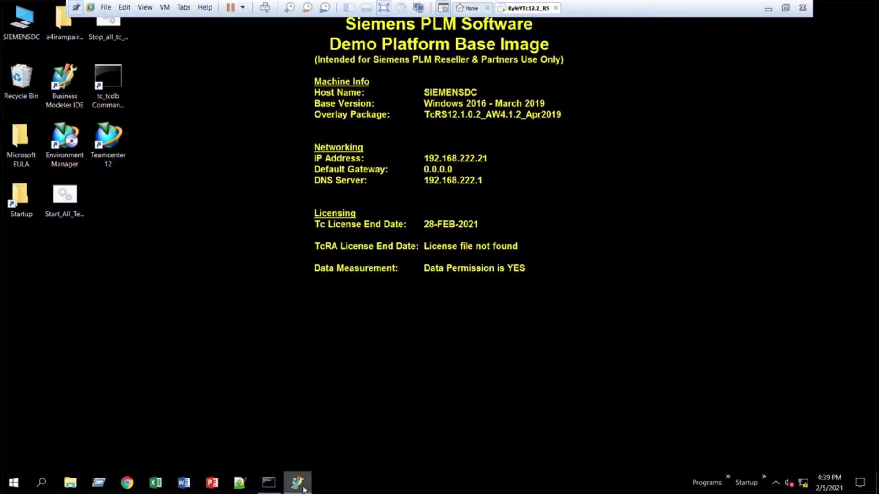
{"action": "left_click", "coordinate": [269, 483]}
{"action": "left_click", "coordinate": [632, 24]}
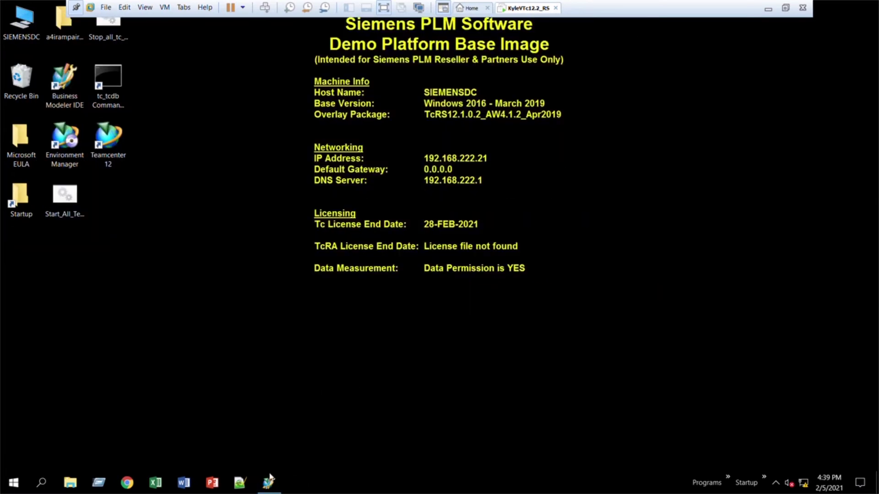
{"action": "left_click", "coordinate": [269, 483]}
Select the DisplayName constant under ItemRevision's Business Object Constants
{"action": "scroll", "coordinate": [298, 203], "scroll_direction": "up", "scroll_amount": 3}
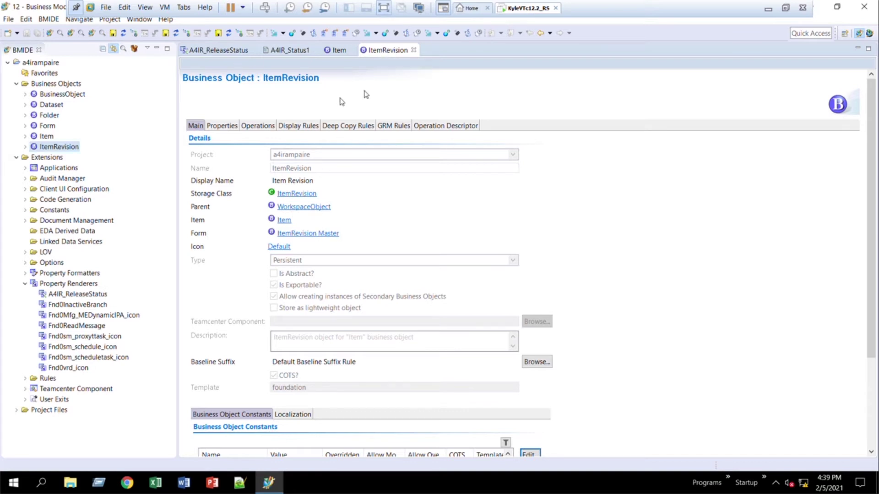
{"action": "scroll", "coordinate": [286, 137], "scroll_direction": "down", "scroll_amount": 3}
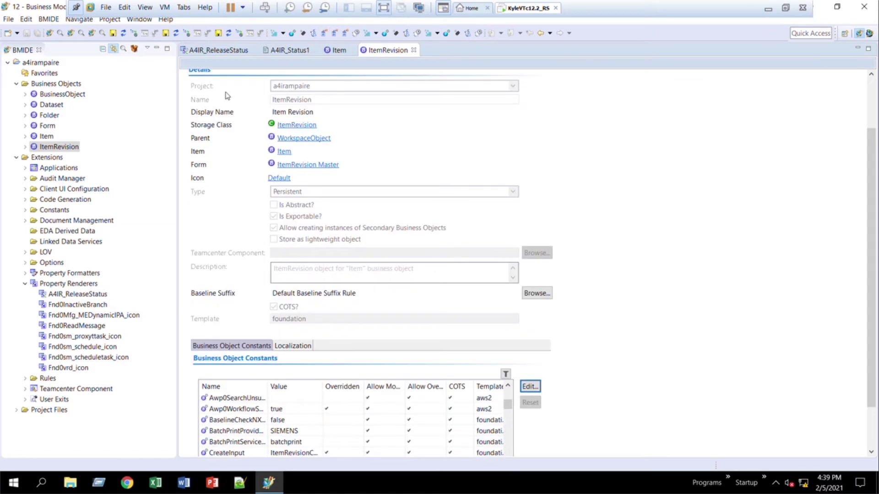
{"action": "scroll", "coordinate": [285, 138], "scroll_direction": "up", "scroll_amount": 3}
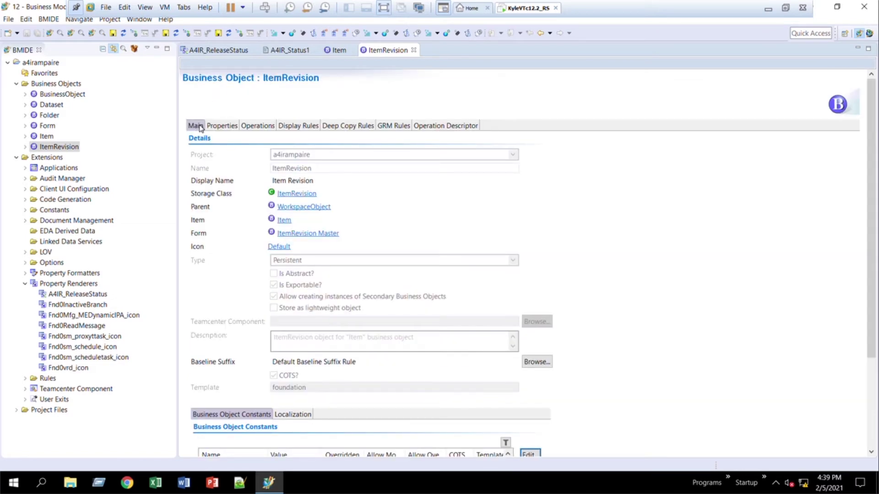
{"action": "scroll", "coordinate": [379, 259], "scroll_direction": "down", "scroll_amount": 5}
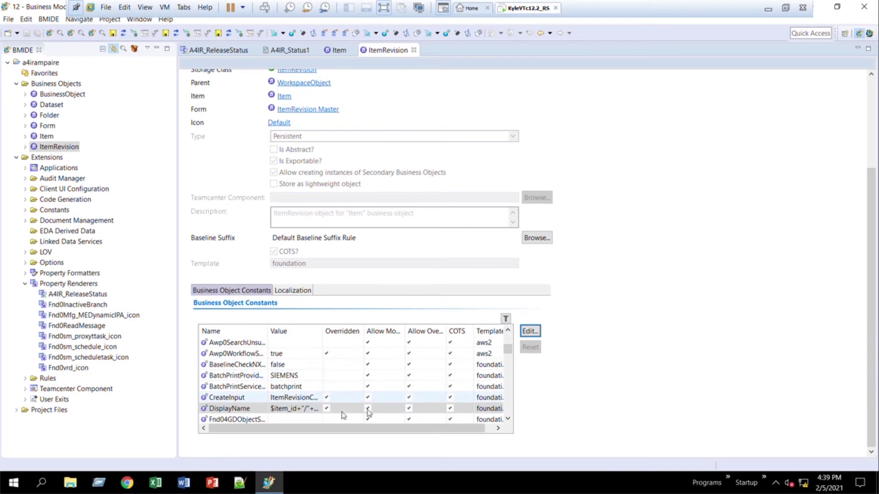
{"action": "left_click", "coordinate": [241, 408]}
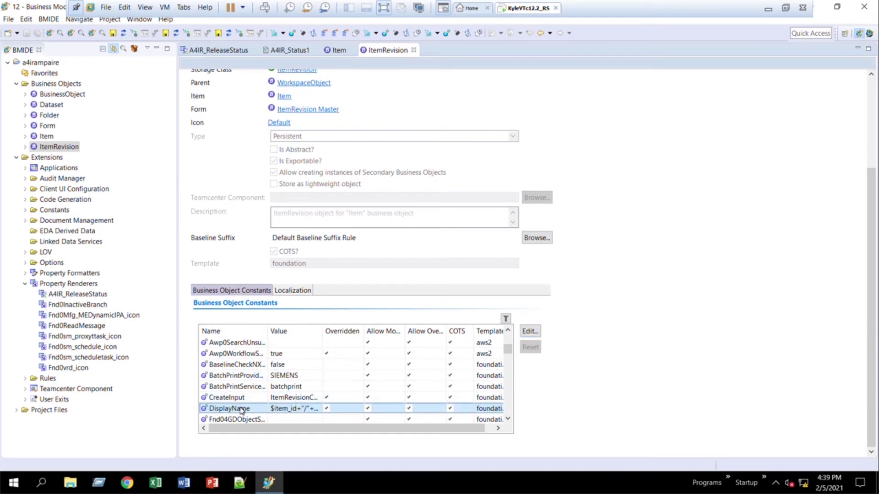
Change the DisplayName value to $item_id+"-"+$item_revision_id+$sequence_id+"-"+$object_name
{"action": "left_click", "coordinate": [531, 331]}
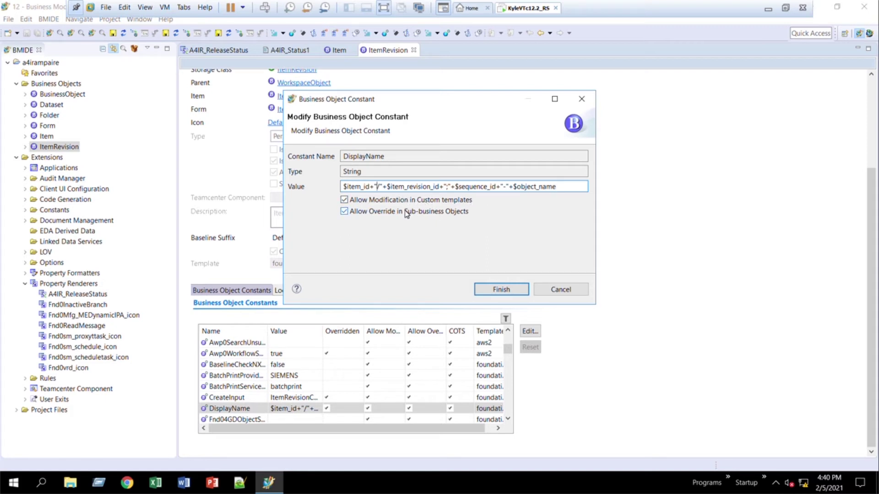
{"action": "key", "text": "Delete"}
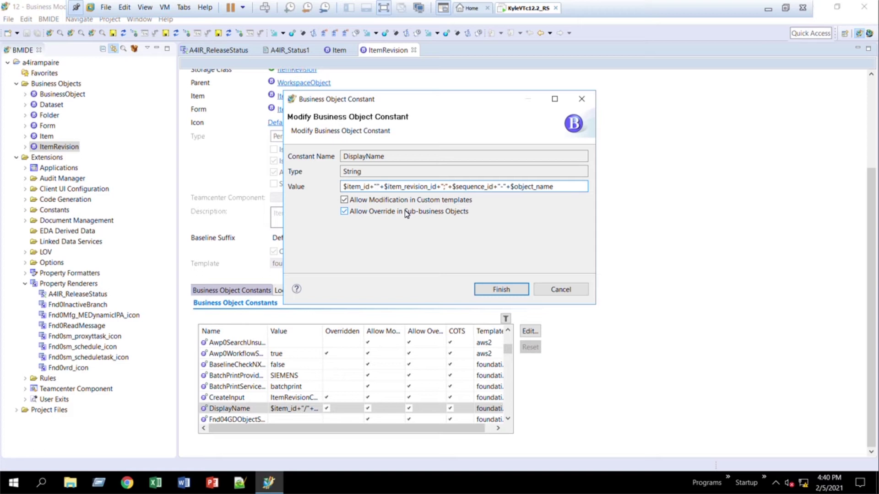
{"action": "type", "text": "-"}
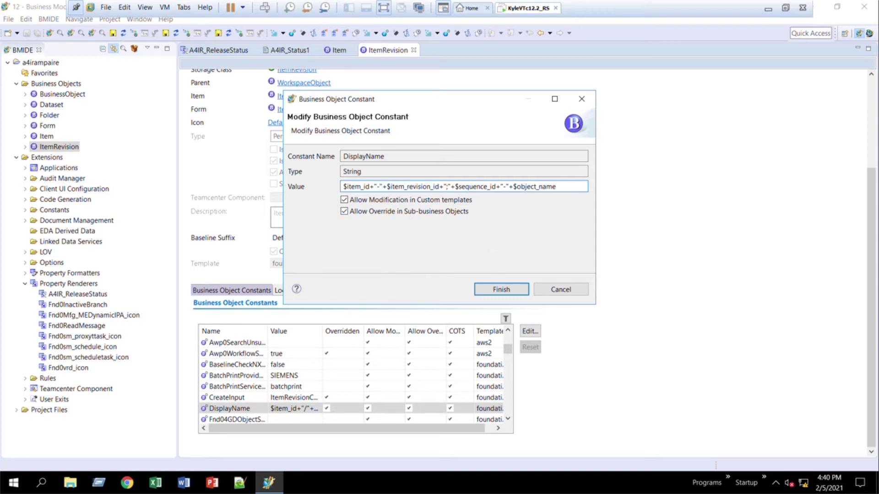
{"action": "left_click", "coordinate": [447, 186]}
{"action": "key", "text": "Delete"}
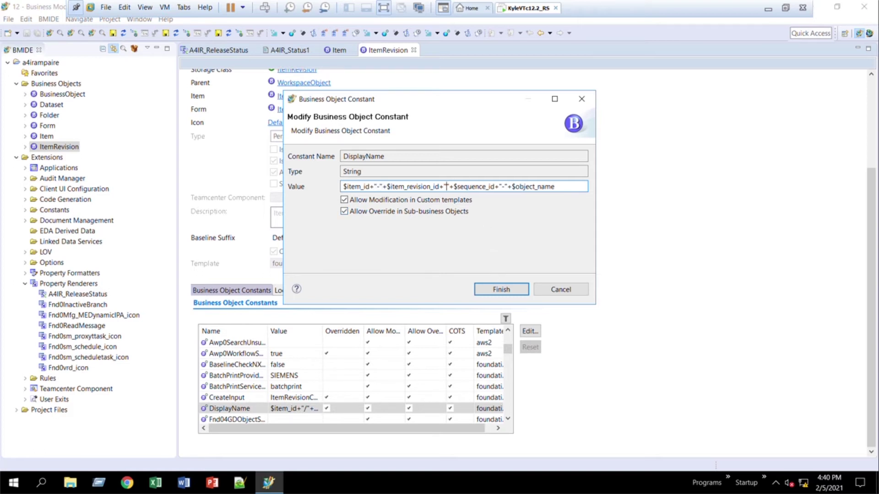
{"action": "key", "text": "BackSpace"}
{"action": "key", "text": "Delete"}
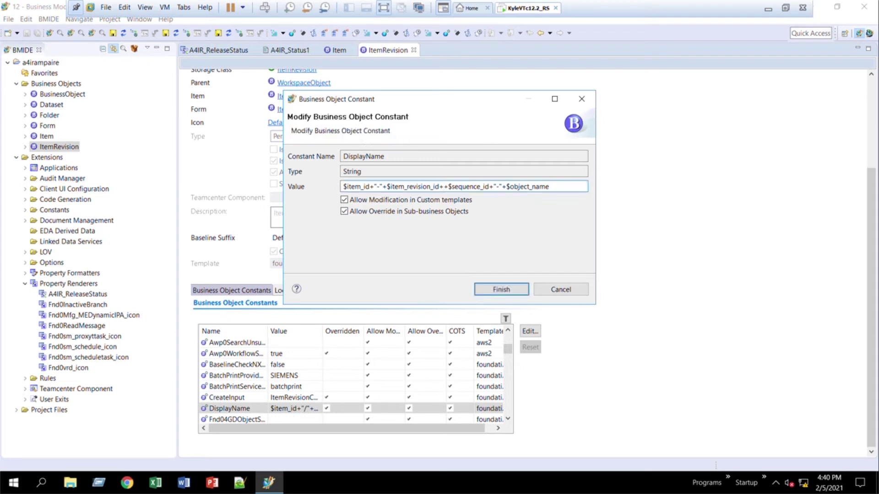
{"action": "key", "text": "BackSpace"}
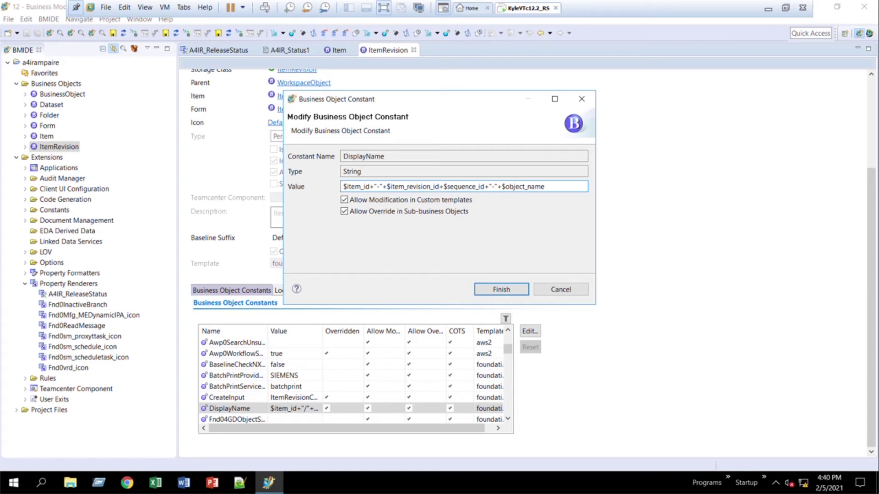
{"action": "left_click", "coordinate": [507, 290]}
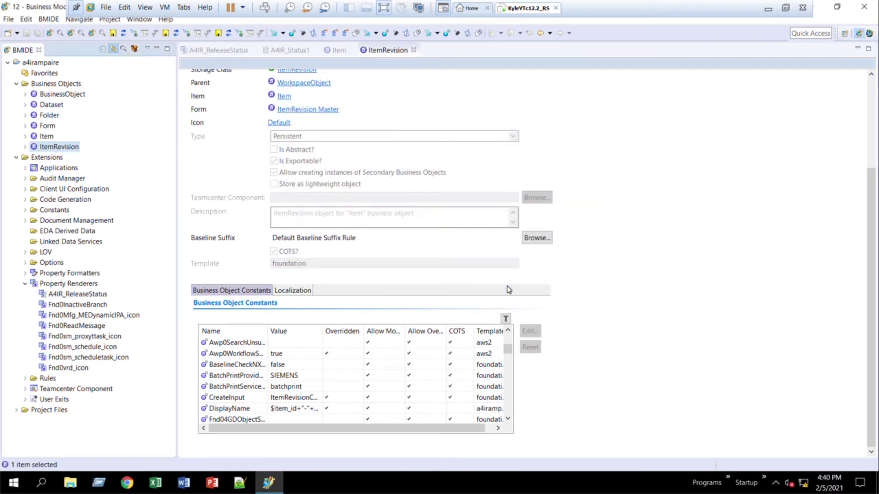
Save the data model and generate the a4irampaire software package
{"action": "left_click", "coordinate": [113, 33]}
{"action": "left_click", "coordinate": [437, 295]}
{"action": "left_click", "coordinate": [50, 20]}
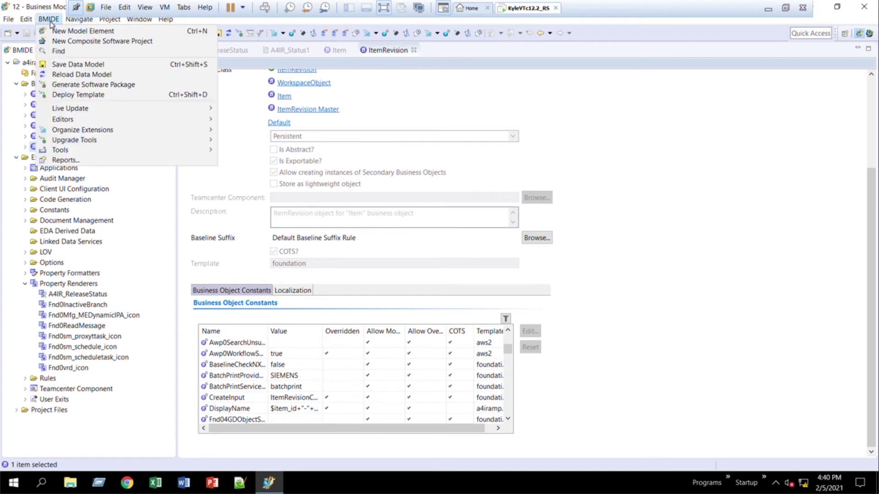
{"action": "left_click", "coordinate": [87, 85]}
{"action": "left_click", "coordinate": [561, 336]}
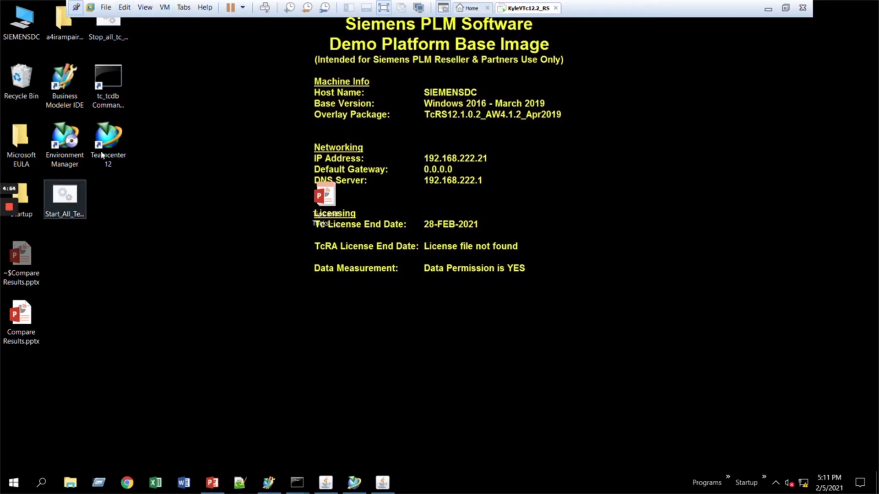
In Teamcenter, view revision 000385-A1-Test AM with its new display name
{"action": "left_click", "coordinate": [354, 482]}
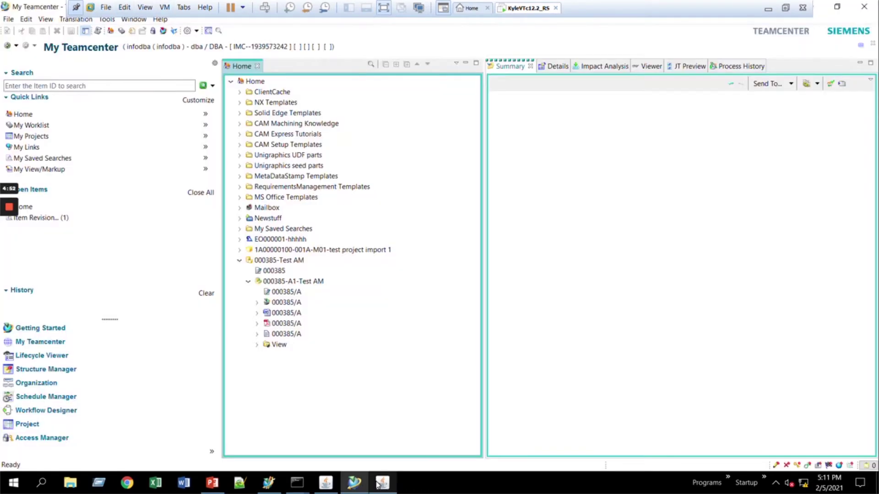
{"action": "left_click", "coordinate": [297, 279]}
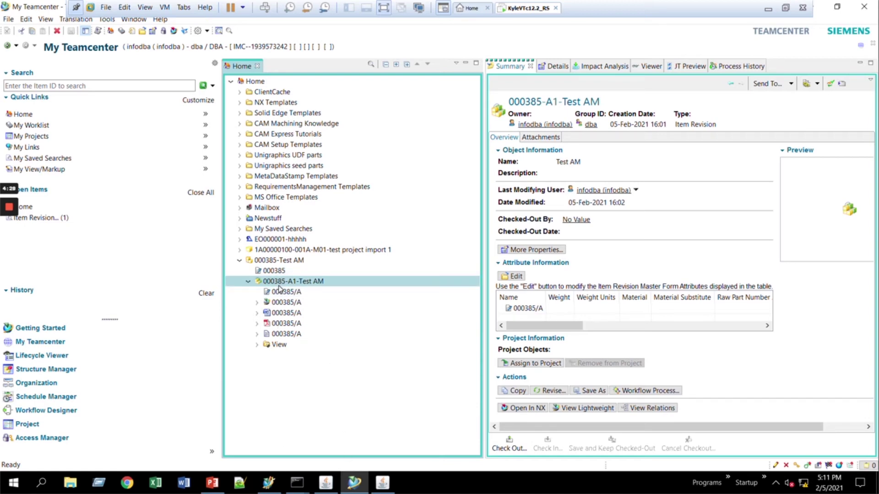
{"action": "left_click", "coordinate": [273, 482]}
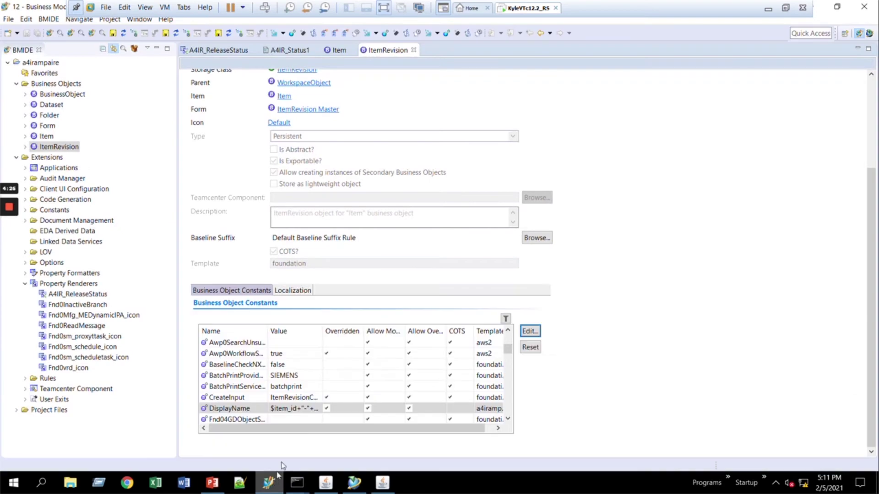
{"action": "left_click", "coordinate": [522, 334]}
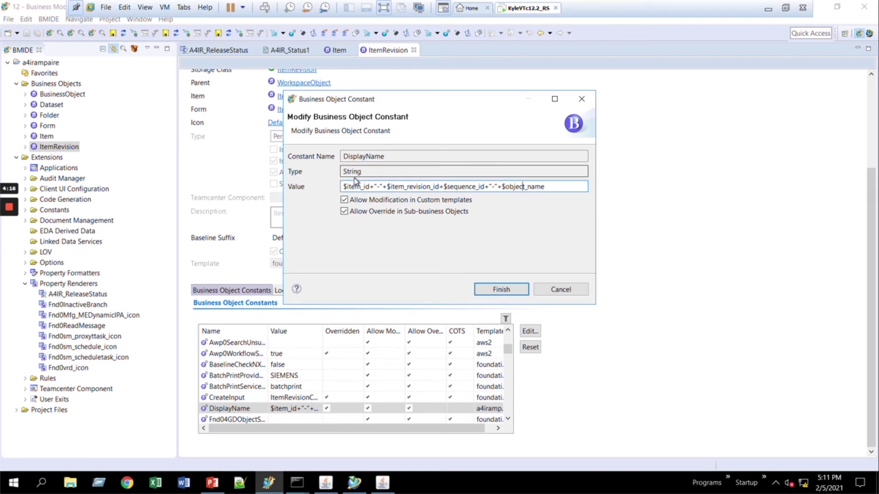
{"action": "left_click", "coordinate": [561, 290]}
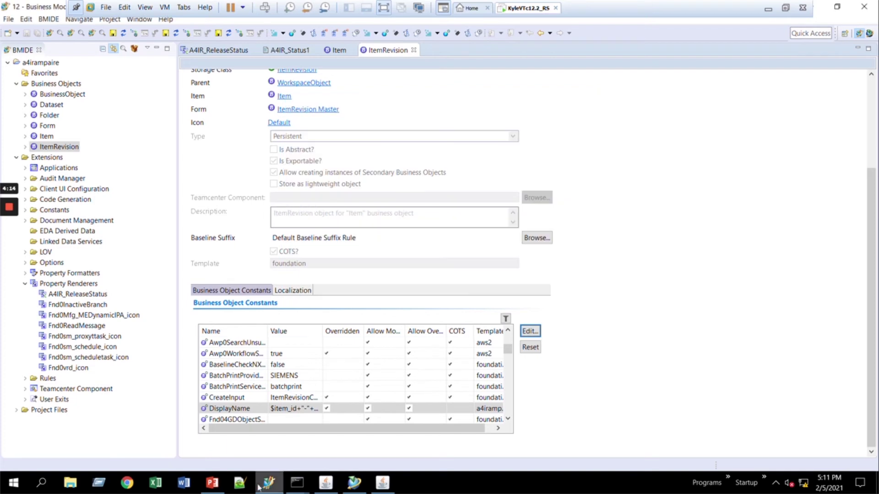
{"action": "left_click", "coordinate": [354, 483]}
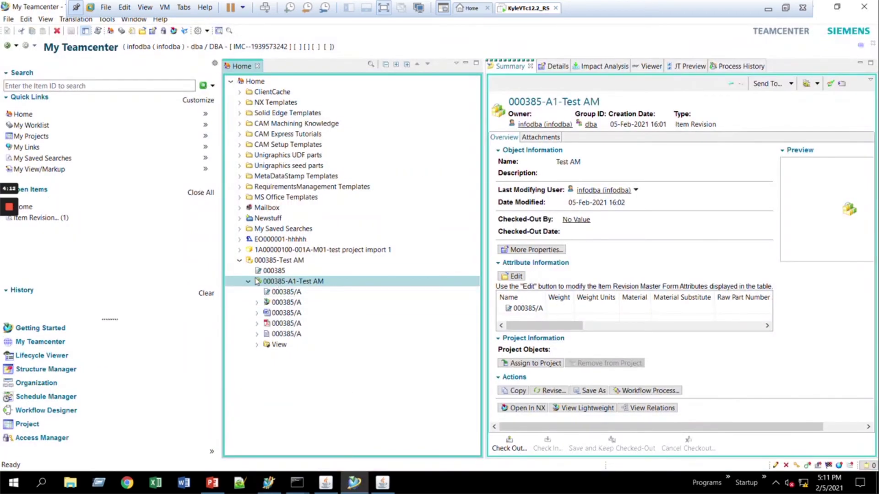
{"action": "left_click", "coordinate": [295, 252]}
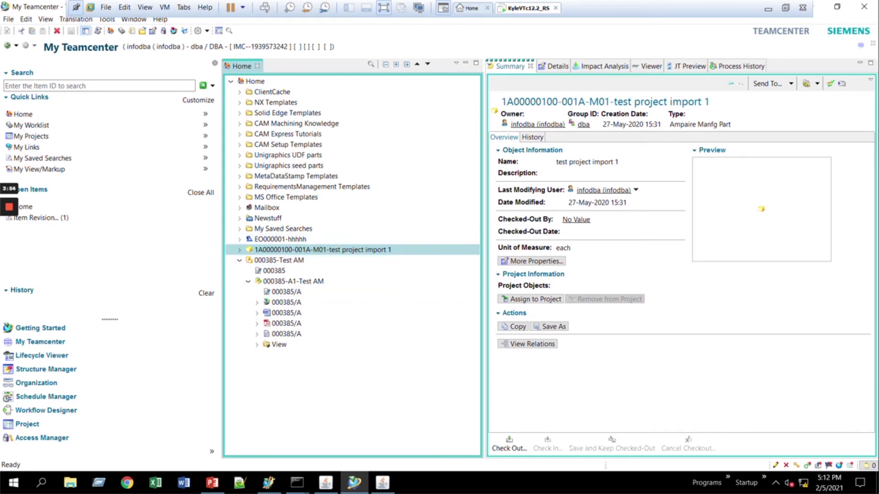
{"action": "left_click", "coordinate": [212, 483]}
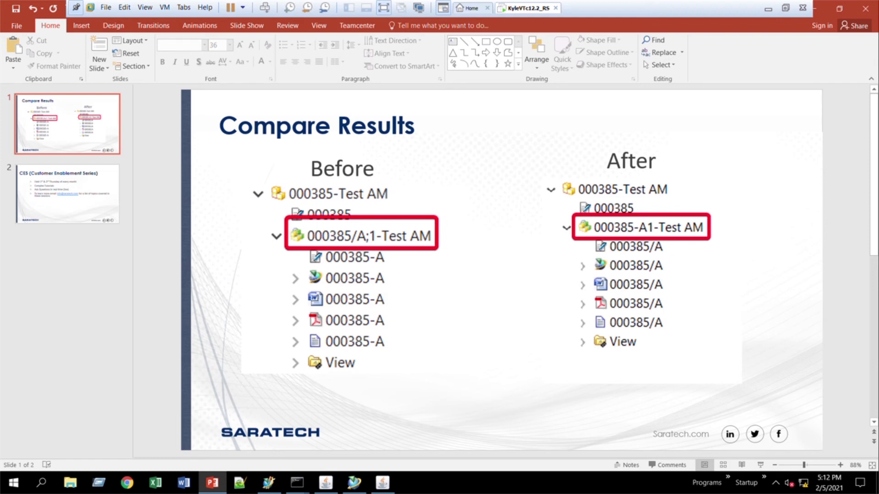
Go to slide 2, "CES (Customer Enablement Series)"
{"action": "left_click", "coordinate": [102, 207]}
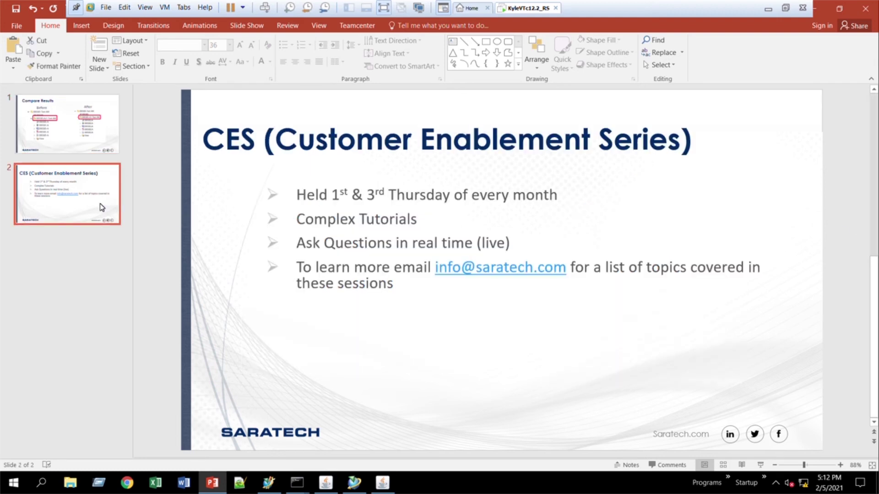